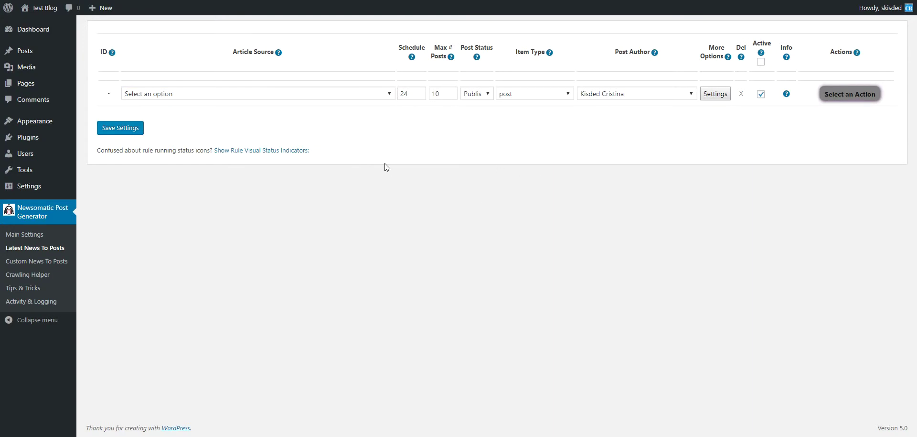
# Choose ABC News as the new rule's article source and set its maximum number of posts to 1.
pyautogui.click(285, 93)
pyautogui.scroll(-10, 285, 163)
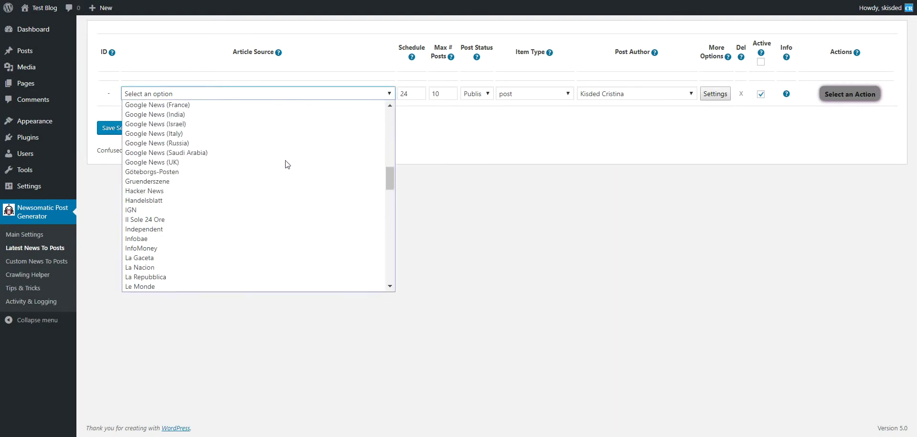
pyautogui.scroll(10, 285, 164)
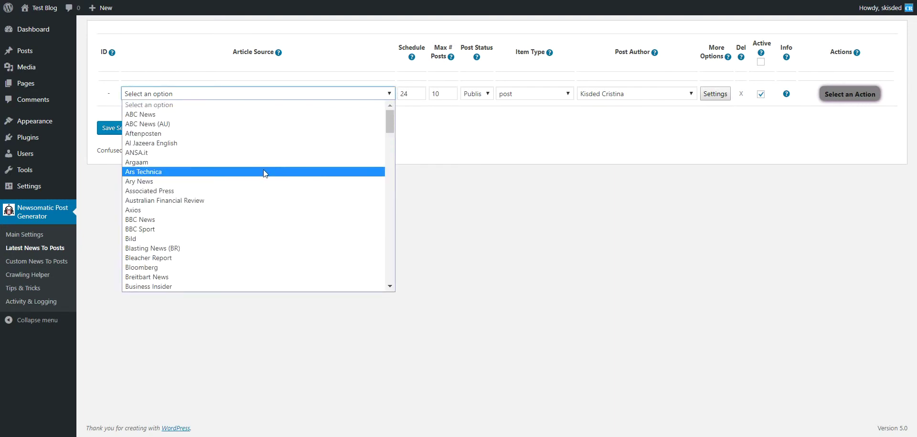
pyautogui.click(166, 113)
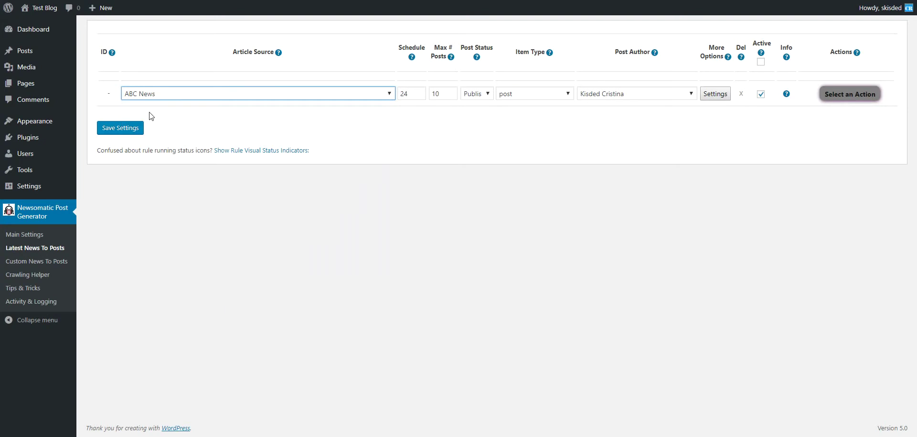
pyautogui.click(439, 94)
pyautogui.press('BackSpace')
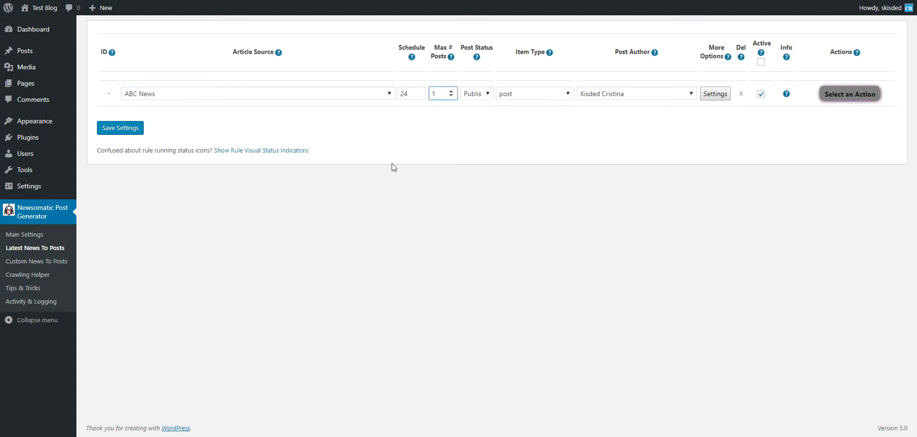
# In the new rule's advanced settings, append " - %%random_sentence%%" to the Generated Post Title, copying the shortcode from the field's help text.
pyautogui.click(715, 94)
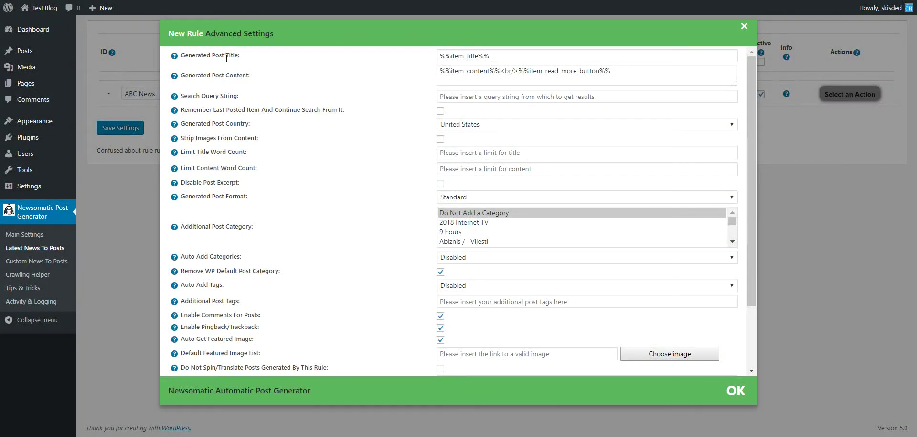
pyautogui.moveTo(182, 53); pyautogui.dragTo(239, 55)
pyautogui.moveTo(181, 75); pyautogui.dragTo(251, 75)
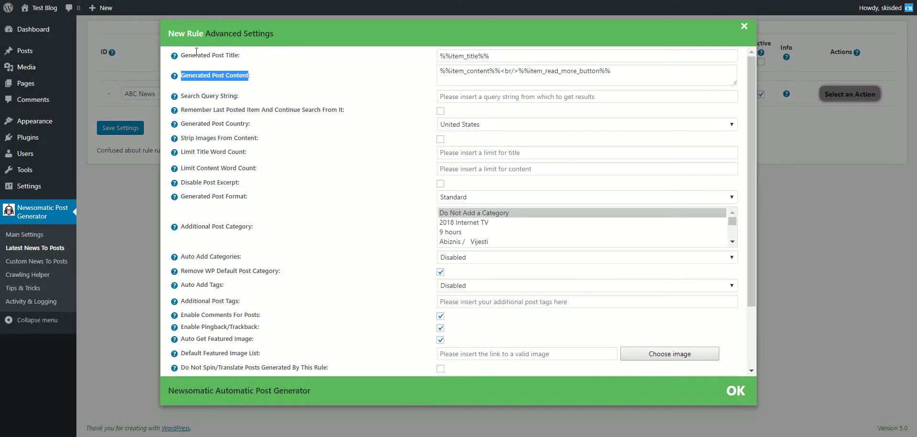
pyautogui.click(452, 61)
pyautogui.moveTo(174, 56)
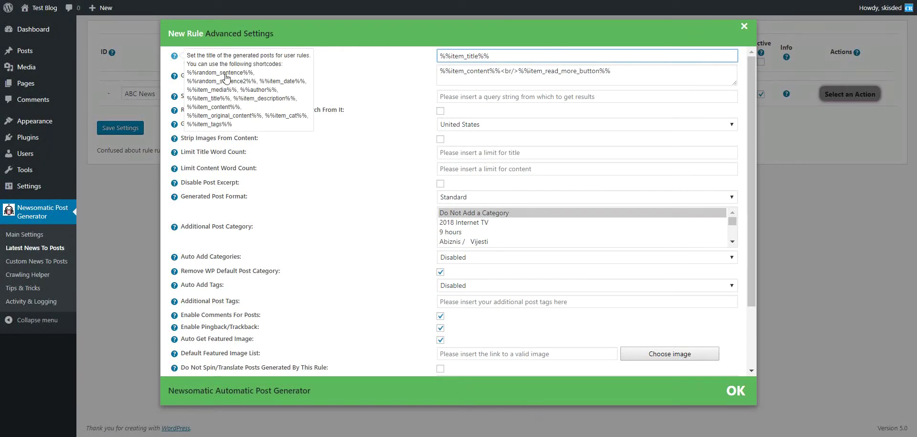
pyautogui.moveTo(187, 72); pyautogui.dragTo(253, 74)
pyautogui.hotkey('ctrl', 'c')
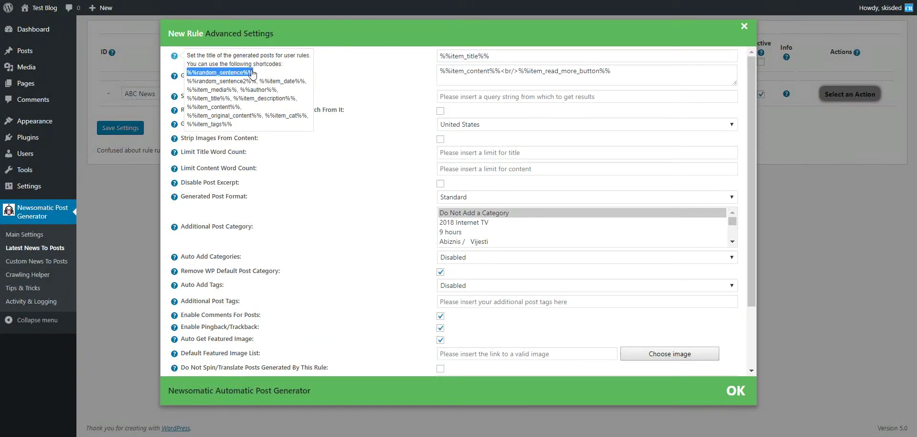
pyautogui.click(500, 56)
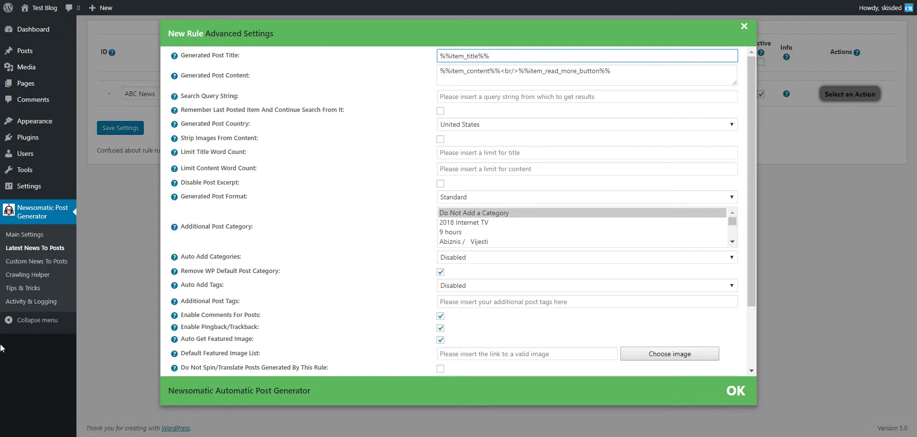
pyautogui.hotkey('ctrl', 'v')
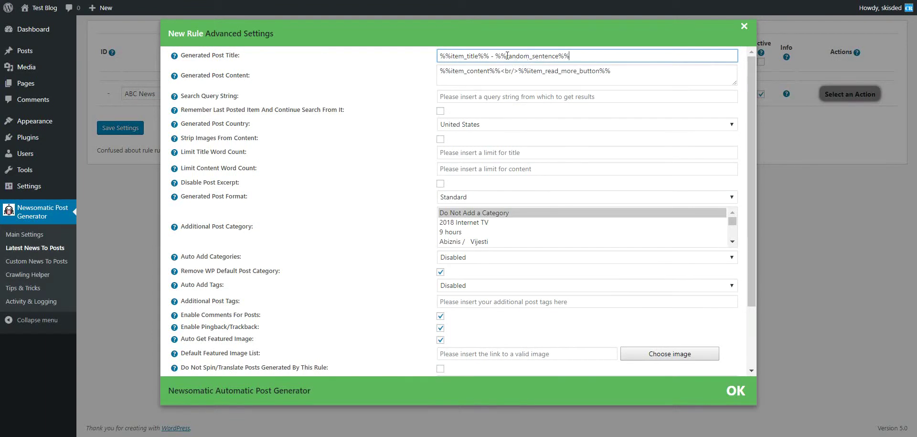
pyautogui.moveTo(496, 56); pyautogui.dragTo(570, 56)
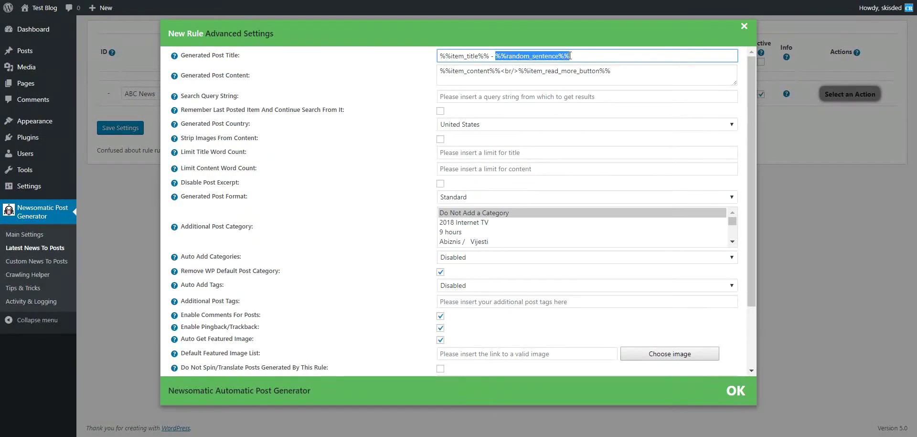
# Open the plugin's Main Settings separately, keeping the rule open, and find the Random Sentence Generator settings.
pyautogui.rightClick(23, 233)
pyautogui.press('Escape')
pyautogui.click(66, 232)
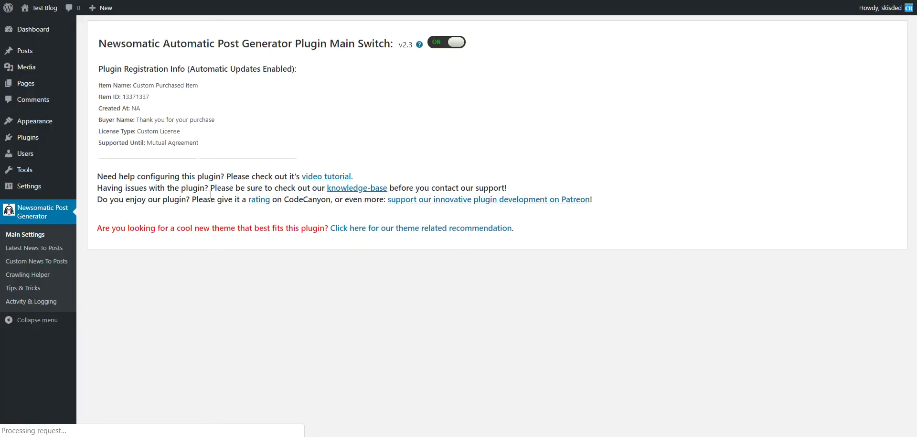
pyautogui.scroll(-15, 211, 195)
pyautogui.scroll(4, 210, 195)
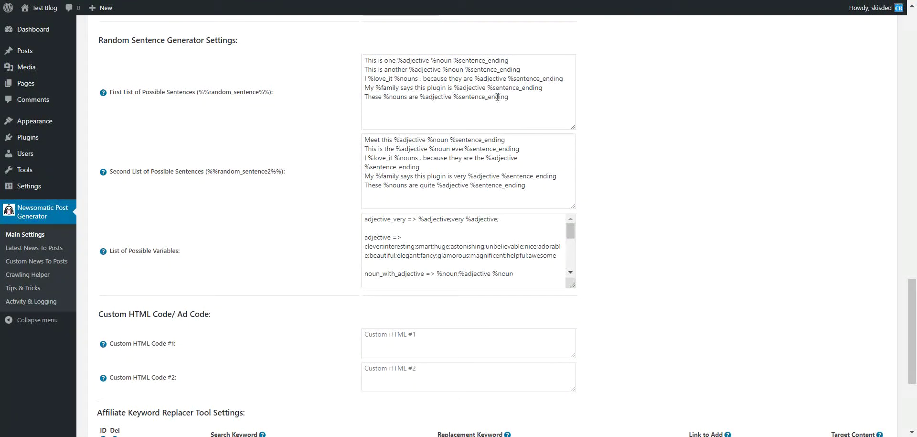
# Replace the first list of possible sentences with the lines "this article changed my life" and "check it now, you will not regret it".
pyautogui.moveTo(365, 61); pyautogui.dragTo(508, 98)
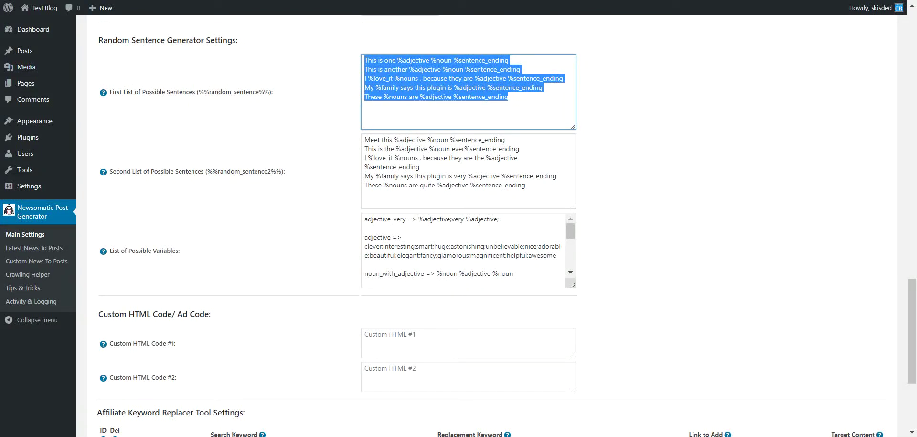
pyautogui.moveTo(6, 47)
pyautogui.write('th')
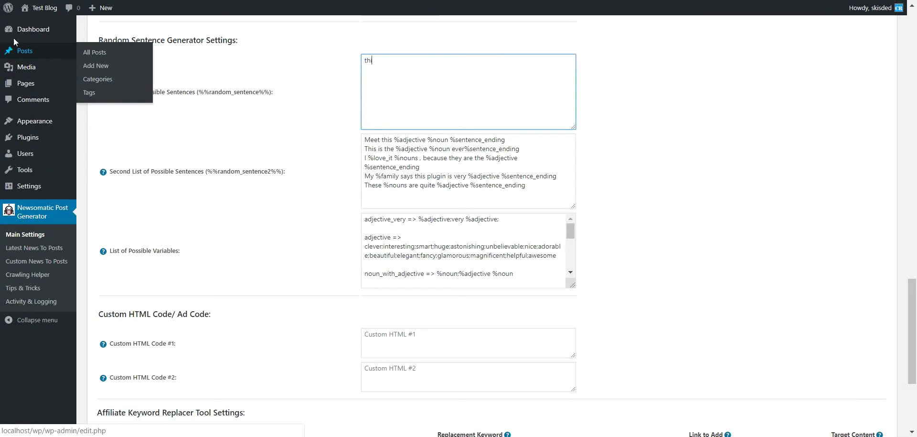
pyautogui.write('is article changed my')
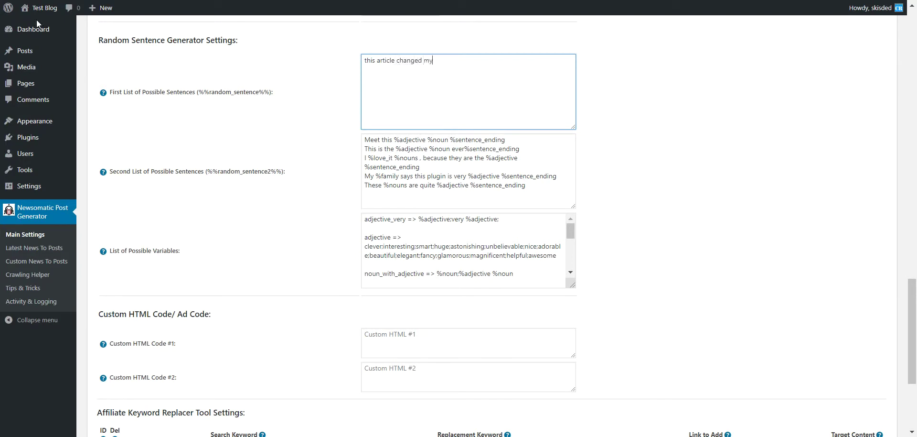
pyautogui.write(' life')
pyautogui.moveTo(33, 15)
pyautogui.write('check it now, you wo')
pyautogui.press('BackSpace')
pyautogui.press('BackSpace')
pyautogui.write('ill not regret it ')
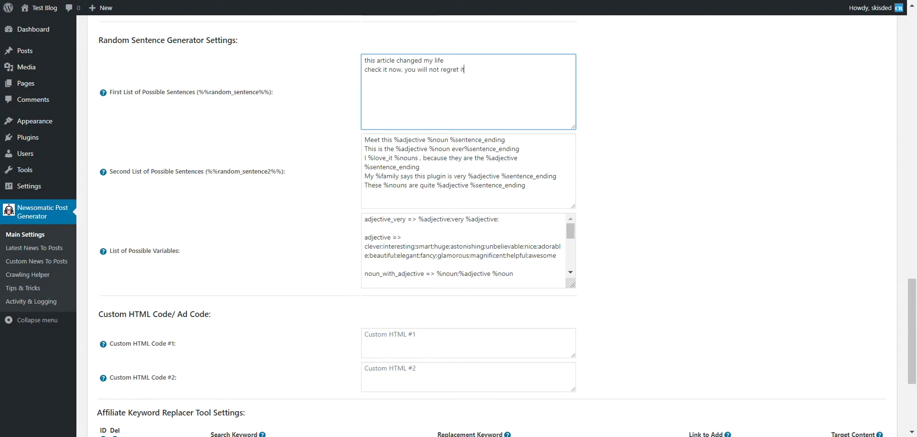
# Add the lines "I am so happy I know this now" and "I wish I knew this a year ago" to the first sentence list.
pyautogui.write('I am so happy I know this now')
pyautogui.press('Return')
pyautogui.write('I wish I n')
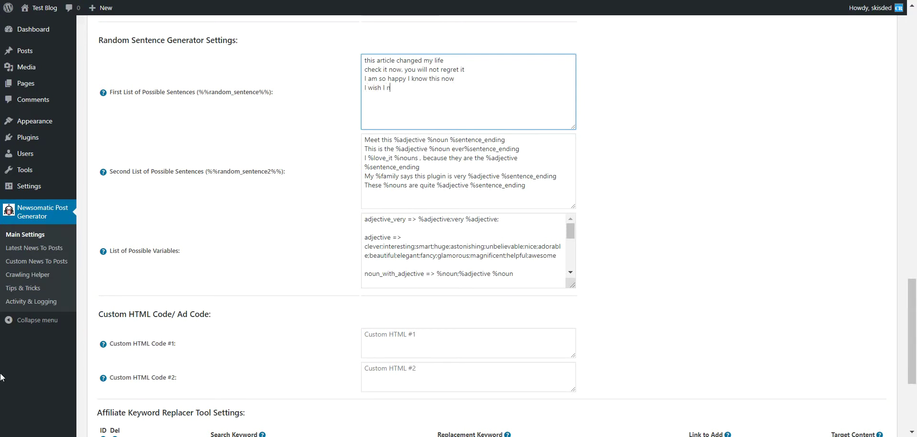
pyautogui.press('BackSpace')
pyautogui.write('knew this a year ago')
# Save the random sentence settings and return to the new rule's advanced settings.
pyautogui.doubleClick(411, 149)
pyautogui.doubleClick(412, 139)
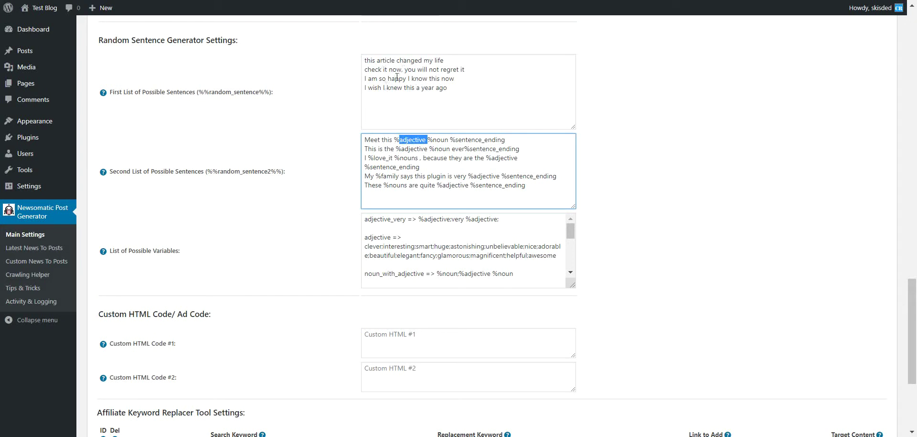
pyautogui.moveTo(365, 61); pyautogui.dragTo(448, 86)
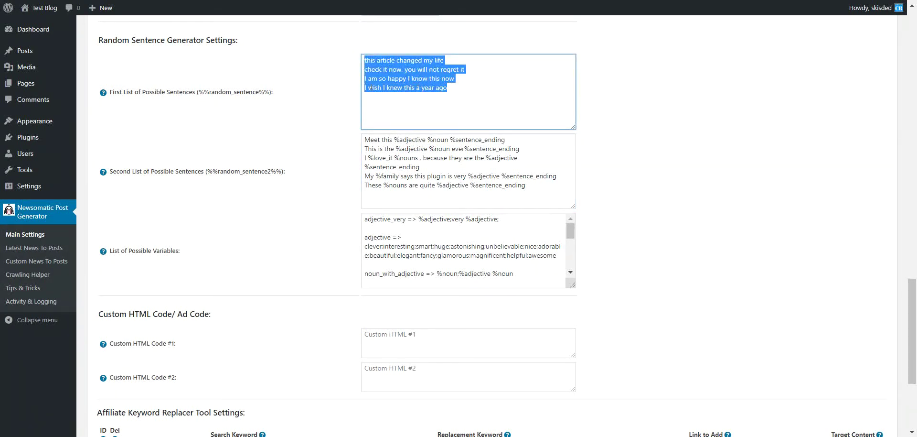
pyautogui.scroll(-4, 196, 232)
pyautogui.click(120, 377)
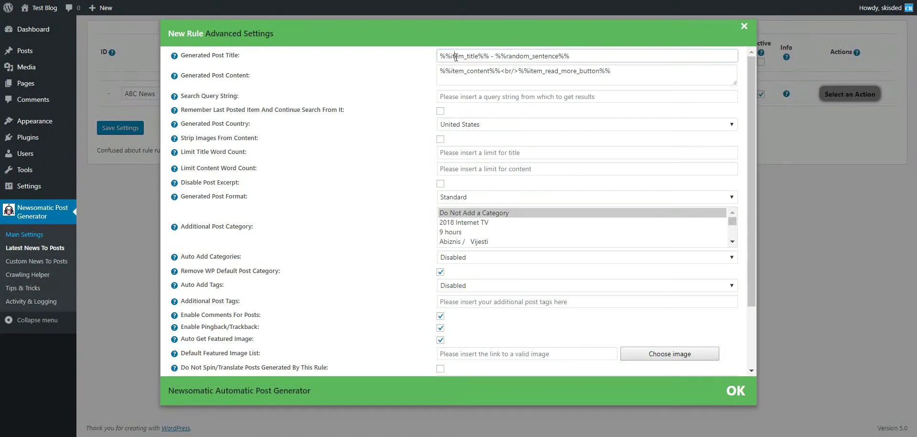
# Examine the shortcodes used in and available for the Generated Post Title and Generated Post Content fields.
pyautogui.doubleClick(456, 57)
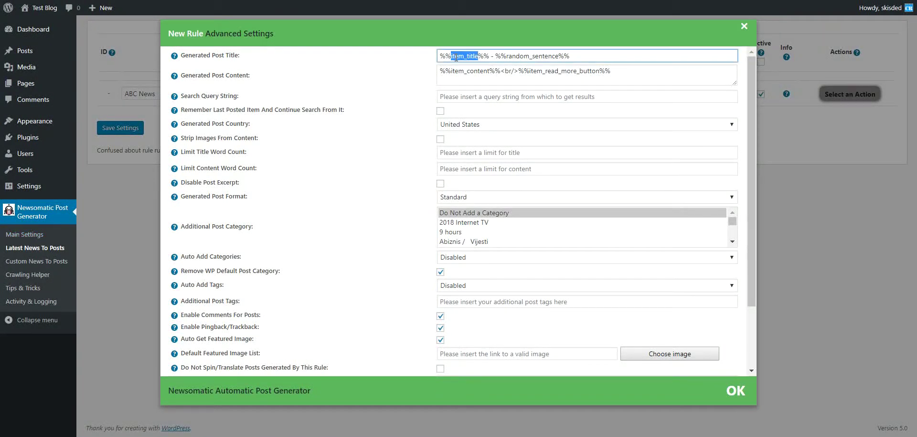
pyautogui.moveTo(174, 57)
pyautogui.moveTo(439, 57); pyautogui.dragTo(572, 56)
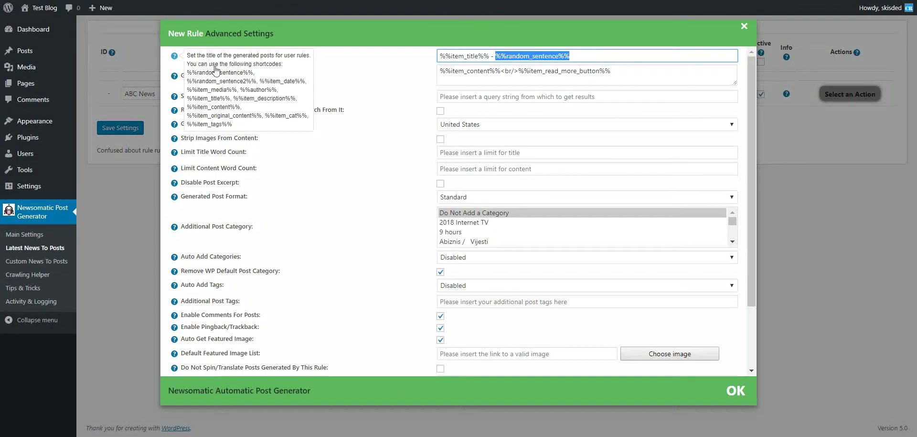
pyautogui.click(225, 87)
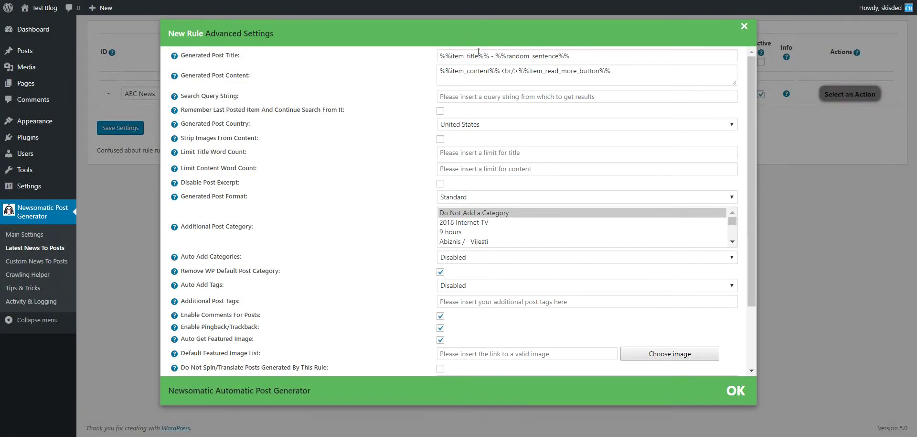
pyautogui.moveTo(174, 75)
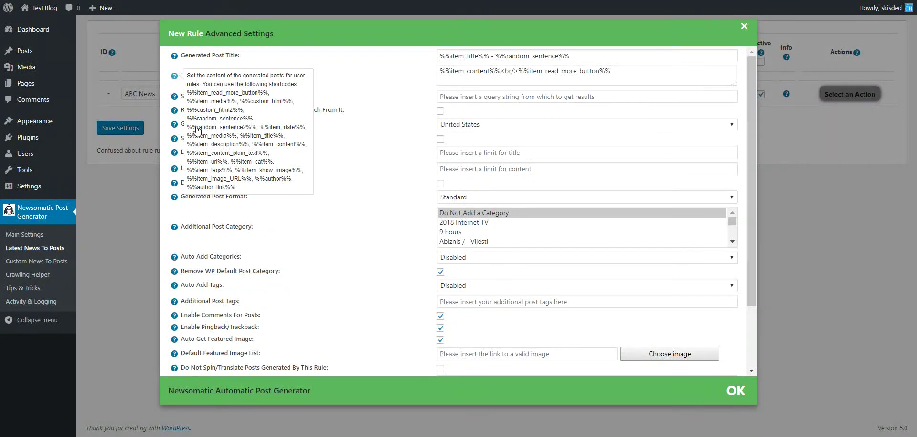
pyautogui.moveTo(187, 128); pyautogui.dragTo(256, 130)
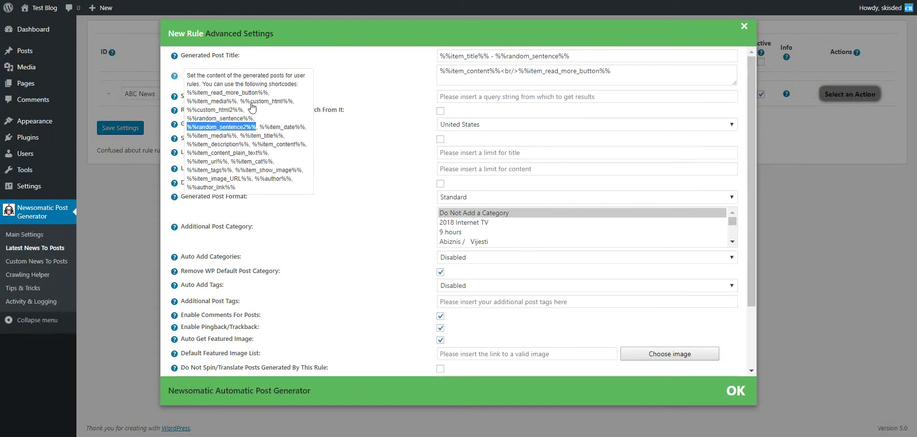
pyautogui.moveTo(259, 127); pyautogui.dragTo(306, 129)
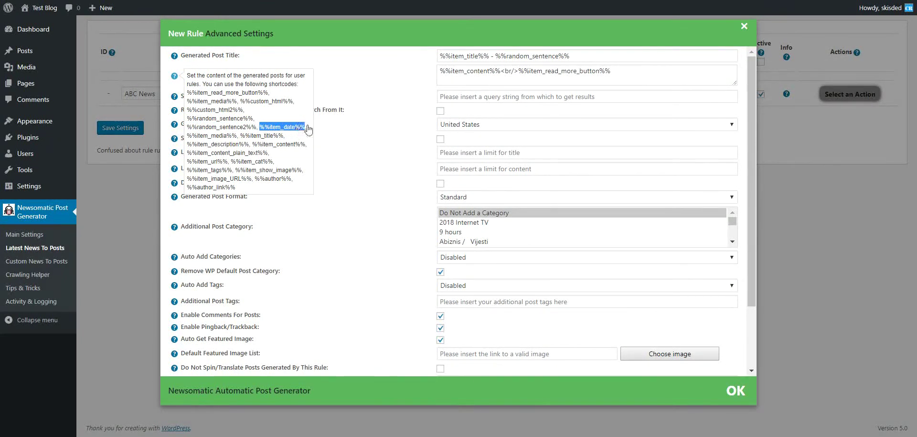
pyautogui.moveTo(500, 70); pyautogui.dragTo(440, 71)
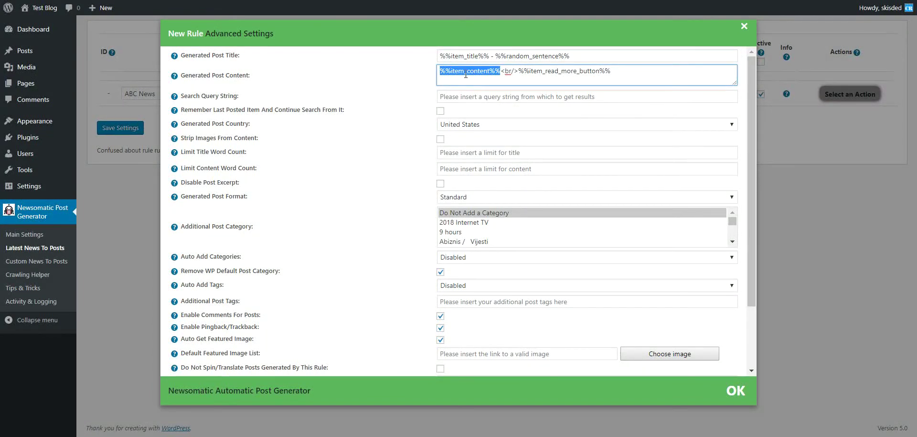
# Enable Try to Get Full Article Content for the new rule.
pyautogui.scroll(-2, 401, 215)
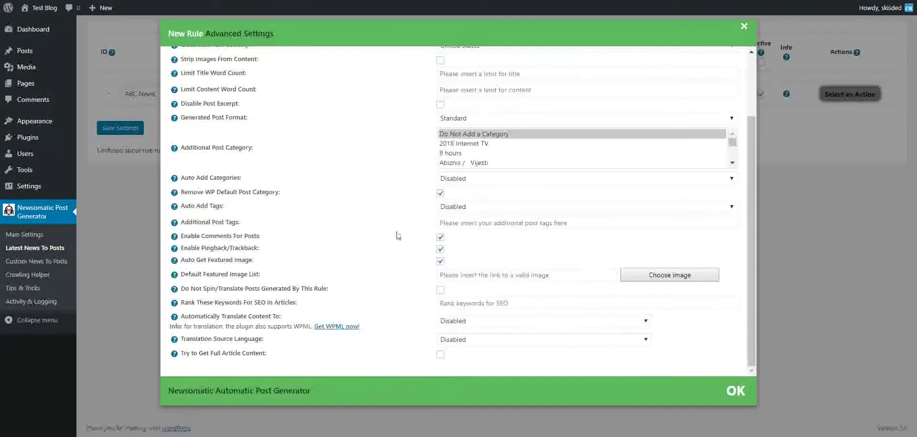
pyautogui.click(440, 354)
pyautogui.scroll(-2, 406, 349)
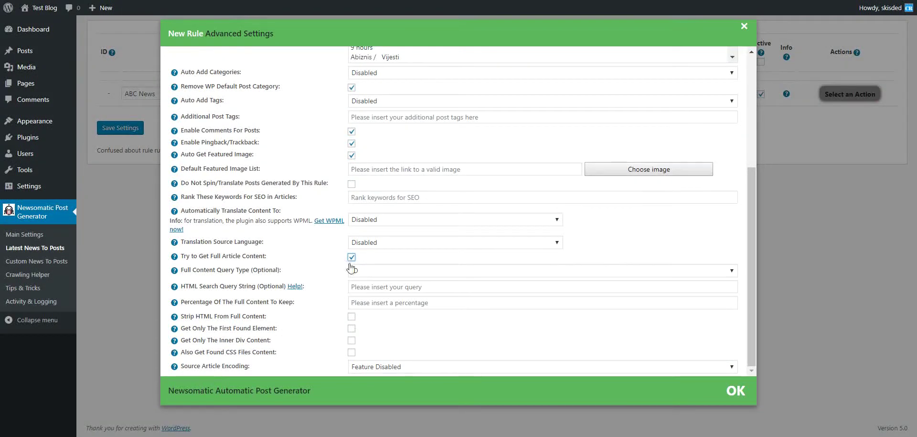
# Review the full article content options and the item content and read-more shortcodes in the Generated Post Content template.
pyautogui.scroll(4, 356, 254)
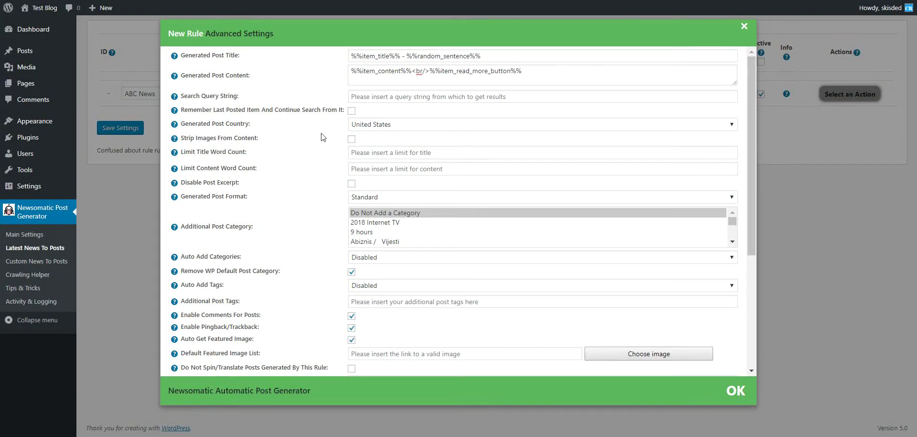
pyautogui.scroll(-3, 322, 138)
pyautogui.scroll(-2, 325, 137)
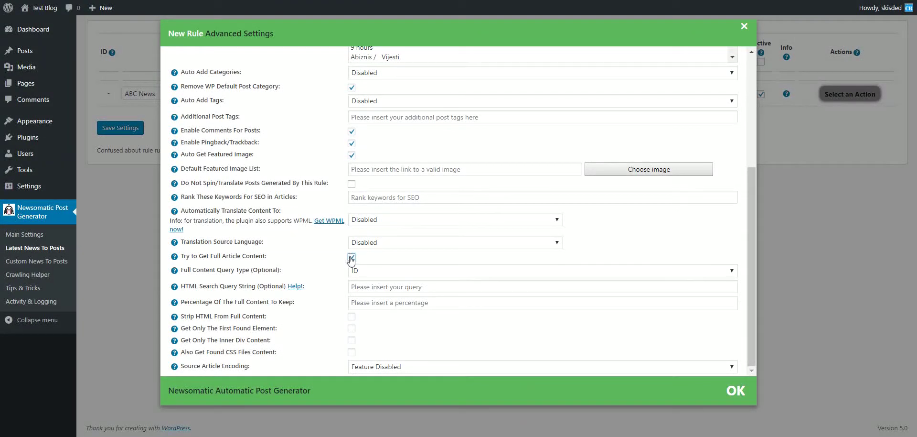
pyautogui.scroll(2, 350, 261)
pyautogui.scroll(3, 350, 261)
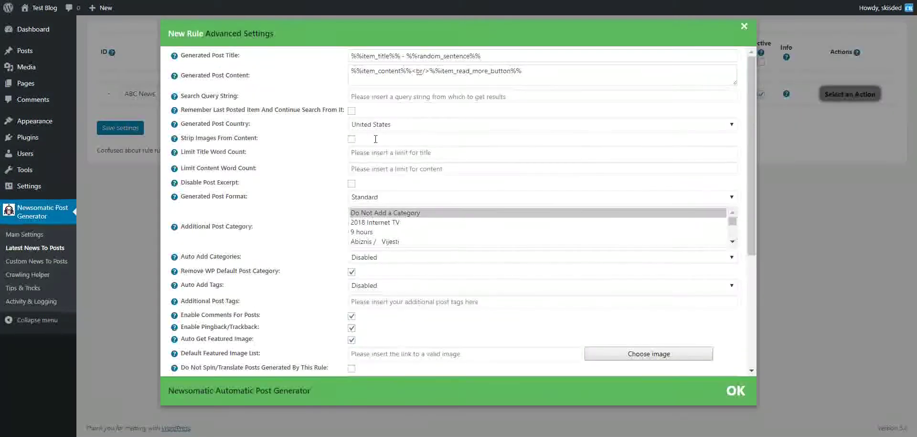
pyautogui.doubleClick(354, 73)
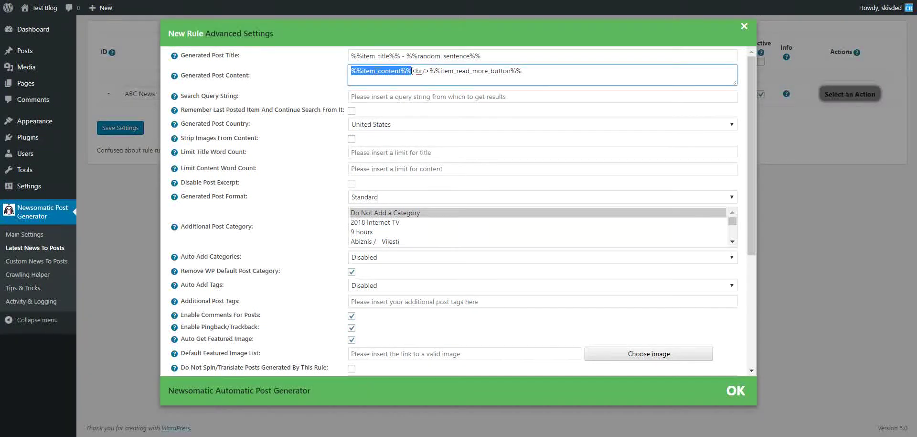
pyautogui.moveTo(430, 71); pyautogui.dragTo(525, 69)
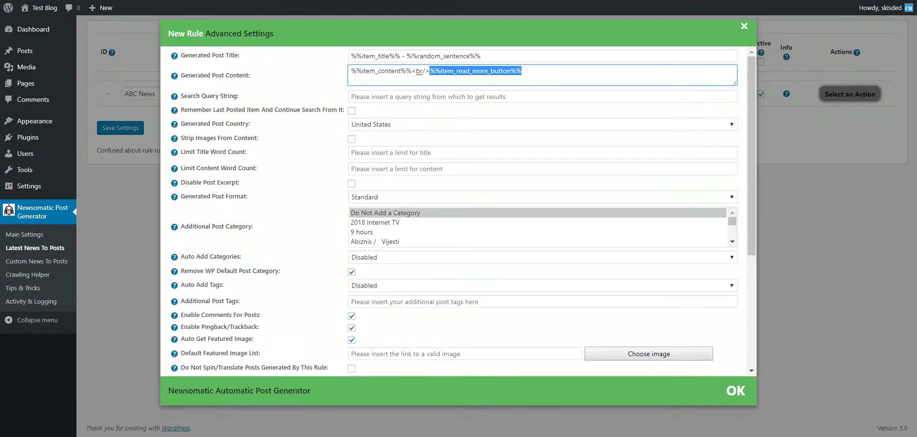
# Remove the read-more button shortcode and the trailing line break from the Generated Post Content template.
pyautogui.press('BackSpace')
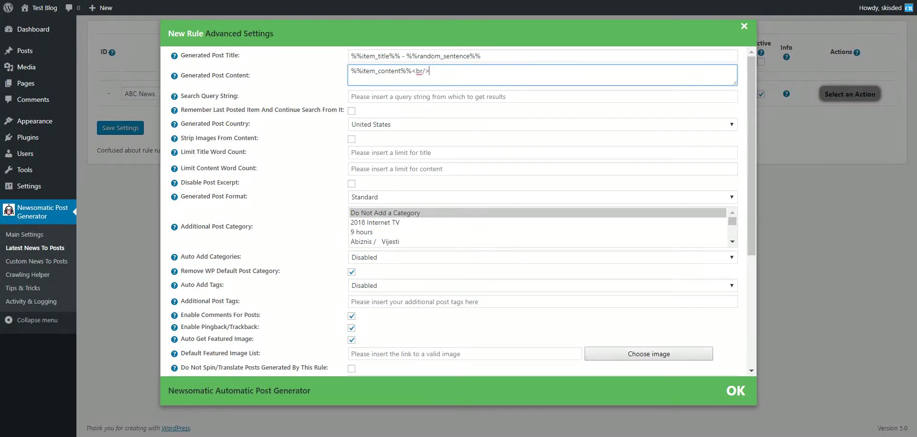
pyautogui.press('BackSpace')
pyautogui.press('BackSpace')
pyautogui.press('BackSpace')
# Add the line "Article publish date: %%item_date%%<br/>" above the item content shortcode and enlarge the Generated Post Content box.
pyautogui.write('Article publish date: %%item_date%%<')
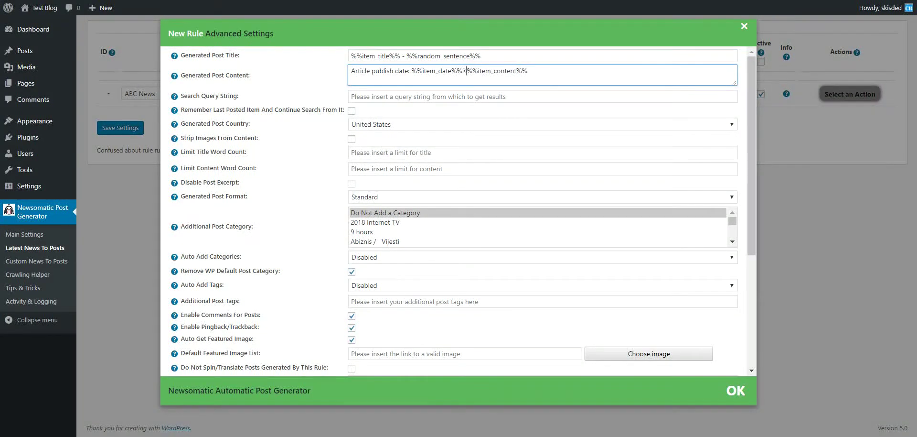
pyautogui.write('br/>')
pyautogui.press('Return')
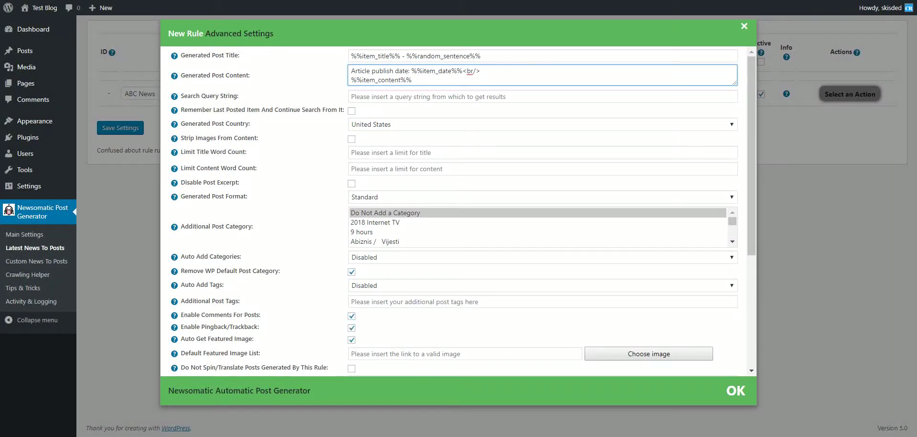
pyautogui.moveTo(735, 83); pyautogui.dragTo(736, 223)
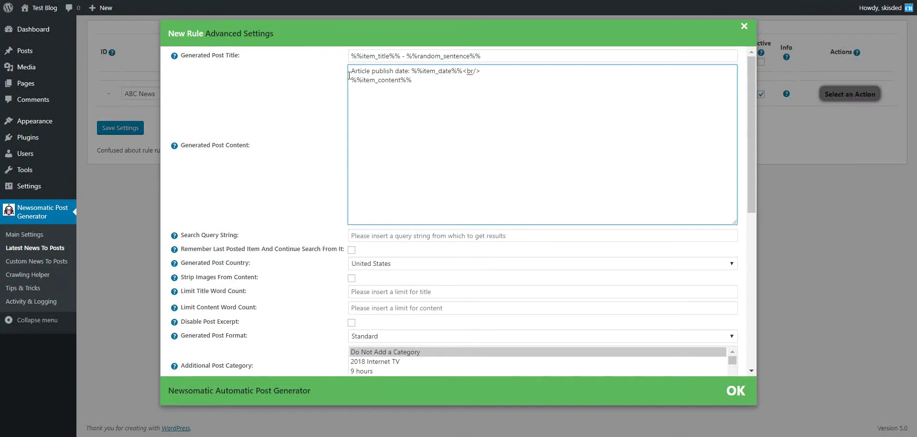
# Review the date and content parts of the template and the shortcodes available for Generated Post Content.
pyautogui.moveTo(351, 70); pyautogui.dragTo(411, 71)
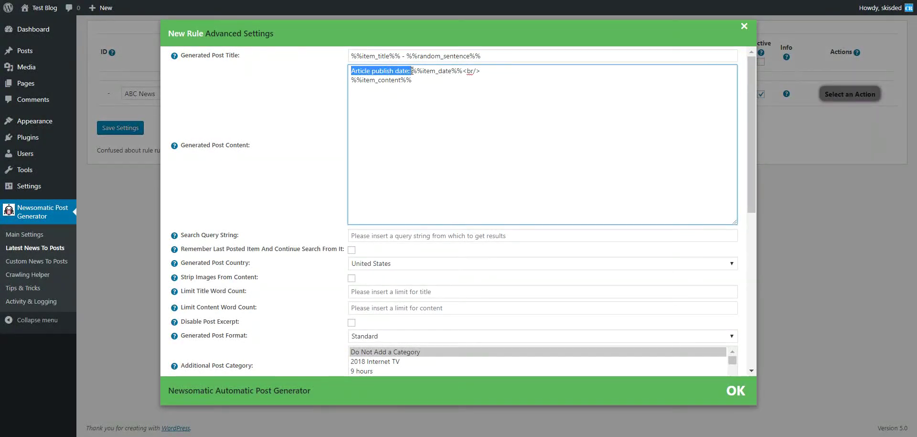
pyautogui.doubleClick(434, 71)
pyautogui.doubleClick(373, 80)
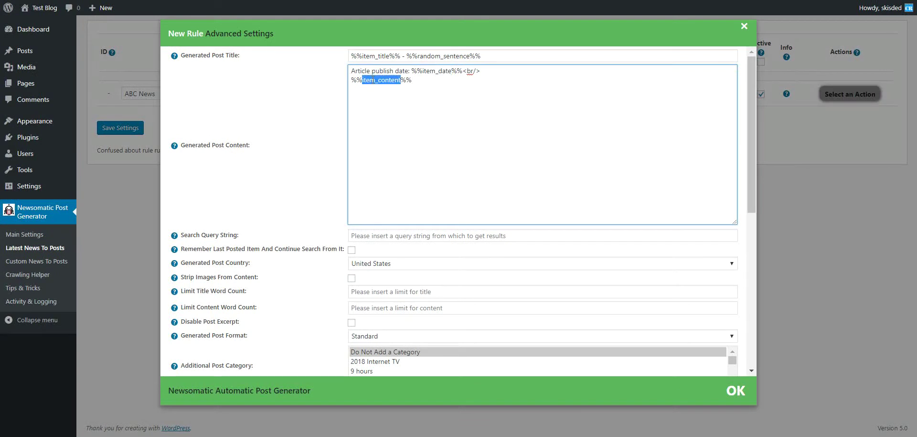
pyautogui.moveTo(174, 146)
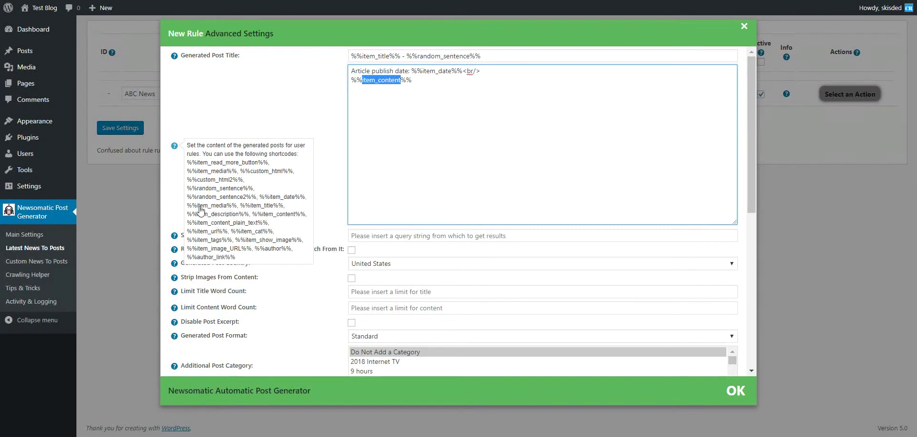
pyautogui.moveTo(188, 207); pyautogui.dragTo(237, 209)
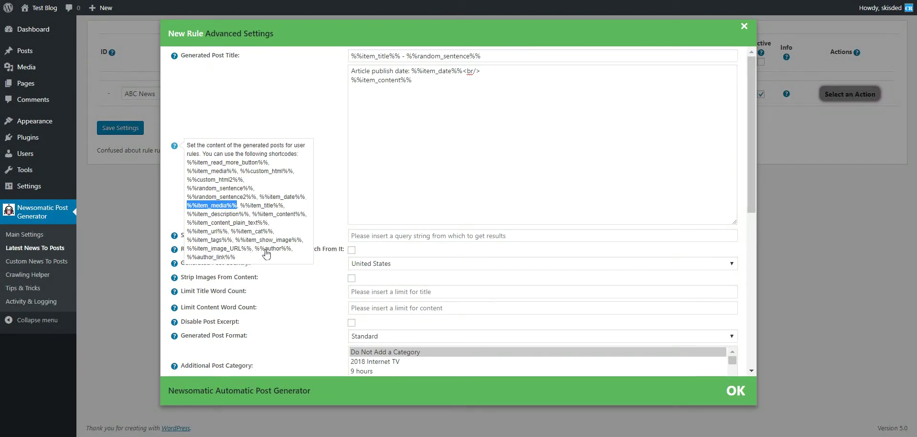
# Add the line "Author: %%author%%<br/>" below the publish date line, copying the author shortcode from the field's help.
pyautogui.moveTo(255, 248); pyautogui.dragTo(292, 254)
pyautogui.hotkey('ctrl', 'c')
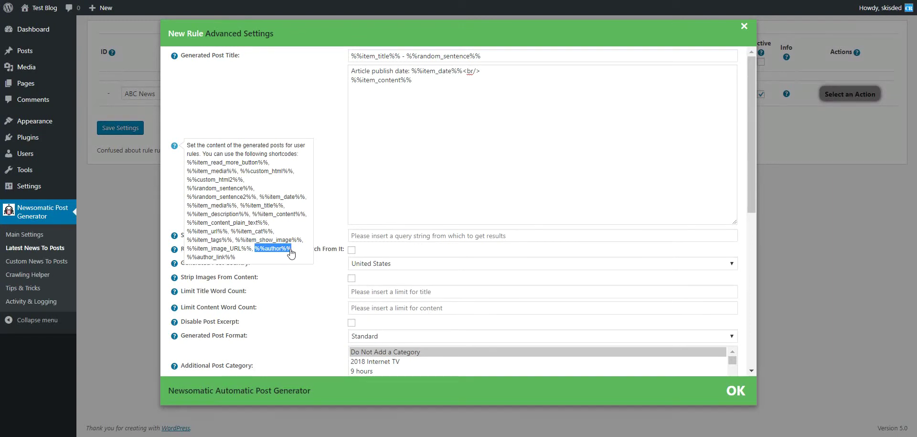
pyautogui.click(424, 71)
pyautogui.click(488, 73)
pyautogui.press('Return')
pyautogui.write('Author')
pyautogui.press('BackSpace')
pyautogui.press('BackSpace')
pyautogui.write('hor')
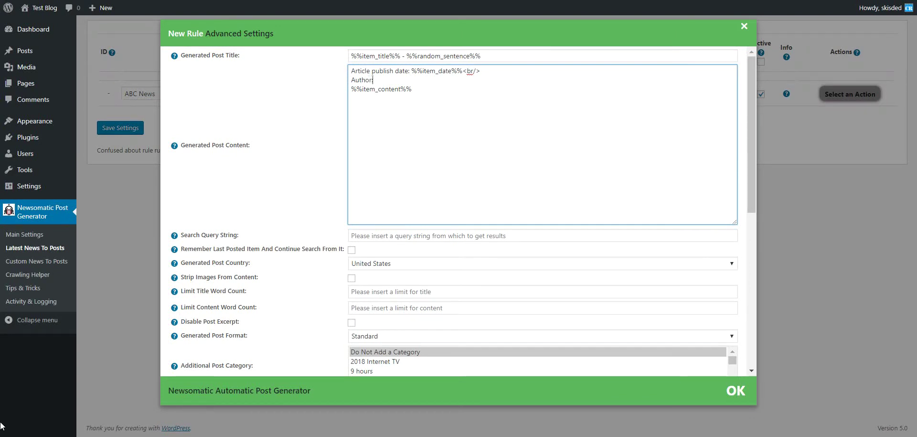
pyautogui.write(':')
pyautogui.hotkey('ctrl', 'v')
pyautogui.write('<br')
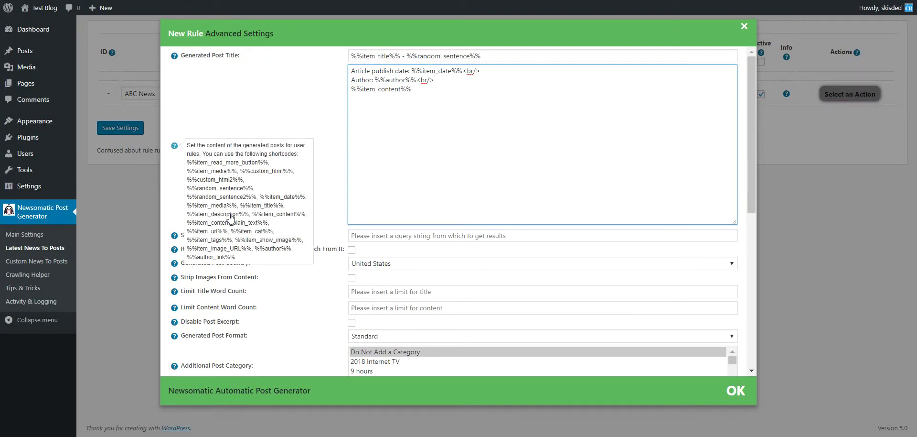
# Copy the %%item_show_image%% shortcode from the field's help and add it after the item content shortcode.
pyautogui.moveTo(236, 240); pyautogui.dragTo(304, 243)
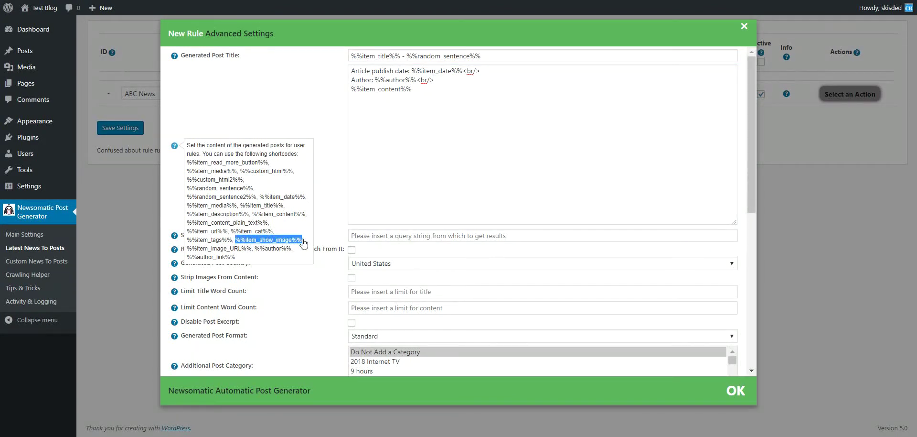
pyautogui.hotkey('ctrl', 'c')
pyautogui.click(438, 94)
pyautogui.hotkey('ctrl', 'v')
# Insert the caption line "Look at this nice image of the news article:" directly above the image shortcode.
pyautogui.press('Return')
pyautogui.write('Nice image of th')
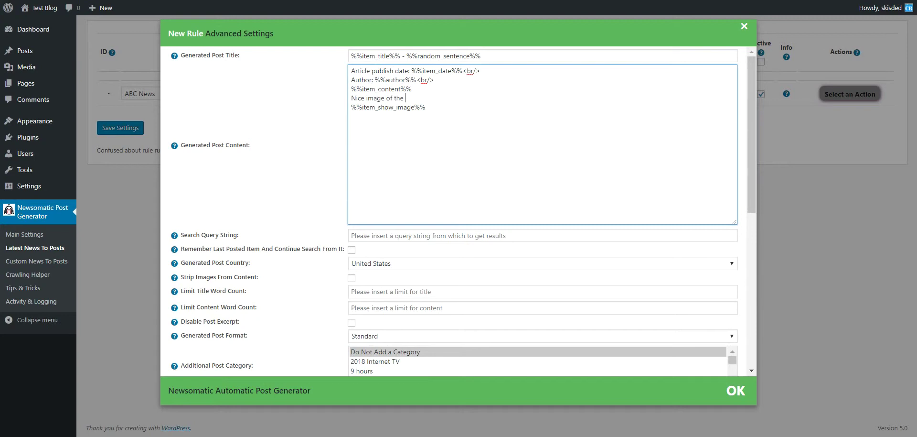
pyautogui.write('e news art')
pyautogui.write('Look at thi')
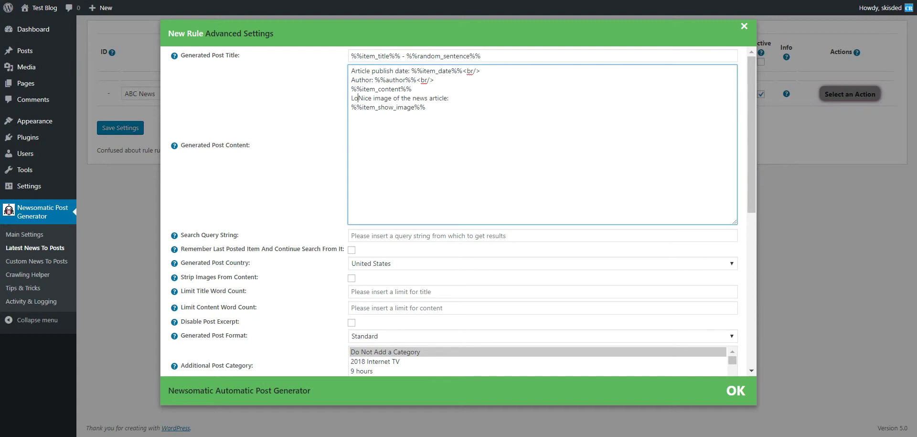
pyautogui.write('s')
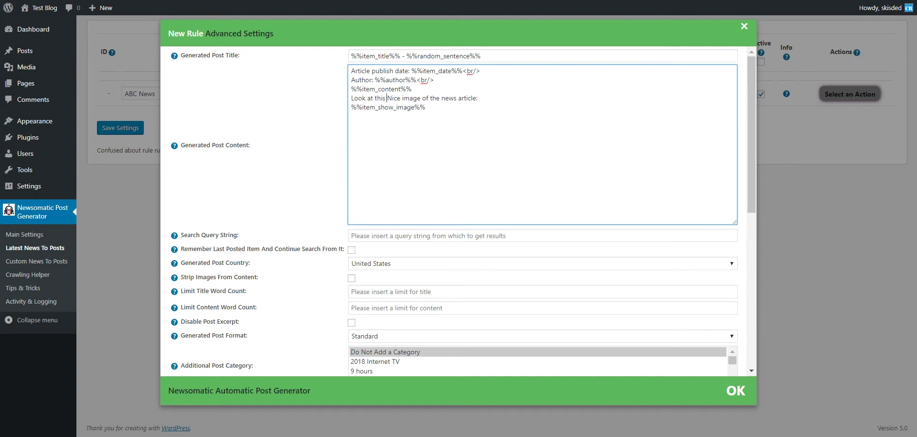
pyautogui.press('Delete')
pyautogui.write('n')
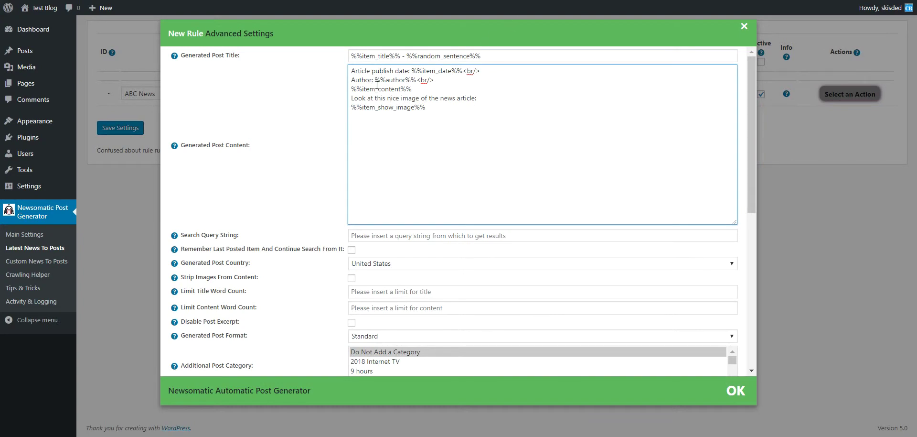
# Review each line of the Generated Post Content template and the remaining advanced settings of the rule.
pyautogui.moveTo(380, 73); pyautogui.dragTo(398, 73)
pyautogui.doubleClick(369, 80)
pyautogui.click(379, 85)
pyautogui.doubleClick(379, 89)
pyautogui.click(359, 99)
pyautogui.moveTo(359, 99); pyautogui.dragTo(432, 98)
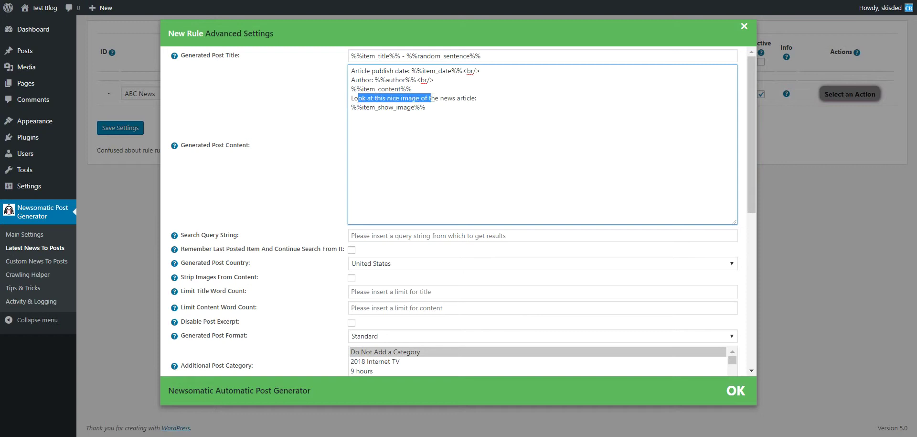
pyautogui.click(367, 111)
pyautogui.doubleClick(384, 107)
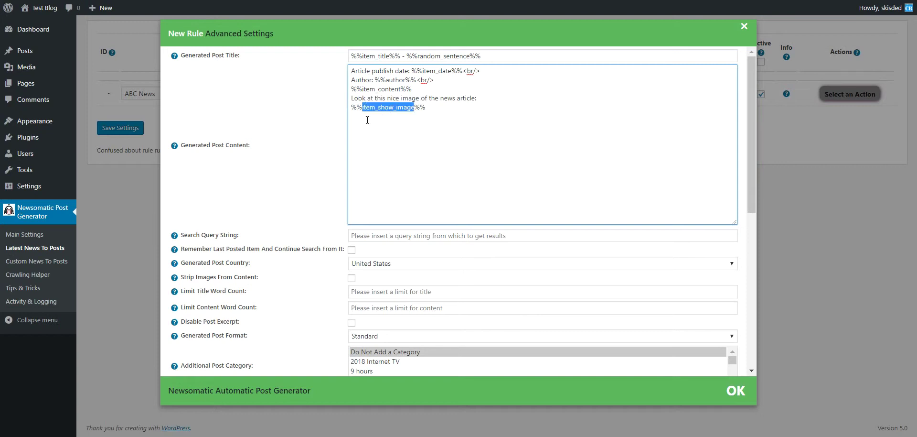
pyautogui.click(368, 99)
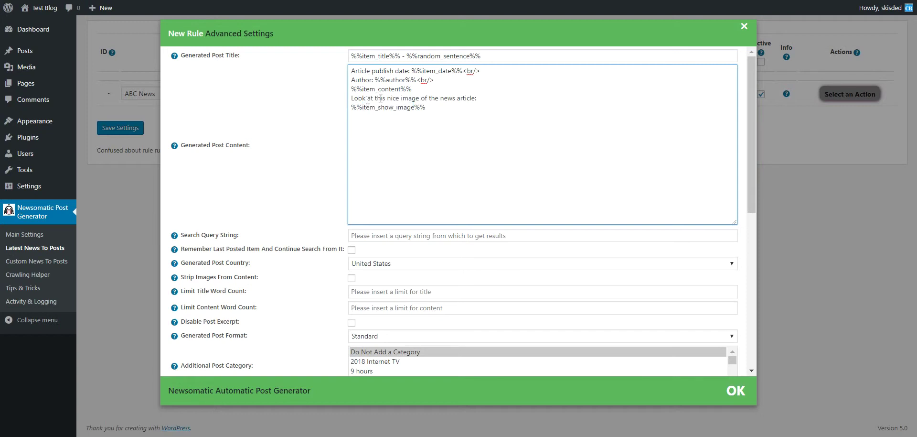
pyautogui.moveTo(381, 98); pyautogui.dragTo(445, 98)
pyautogui.scroll(-6, 315, 170)
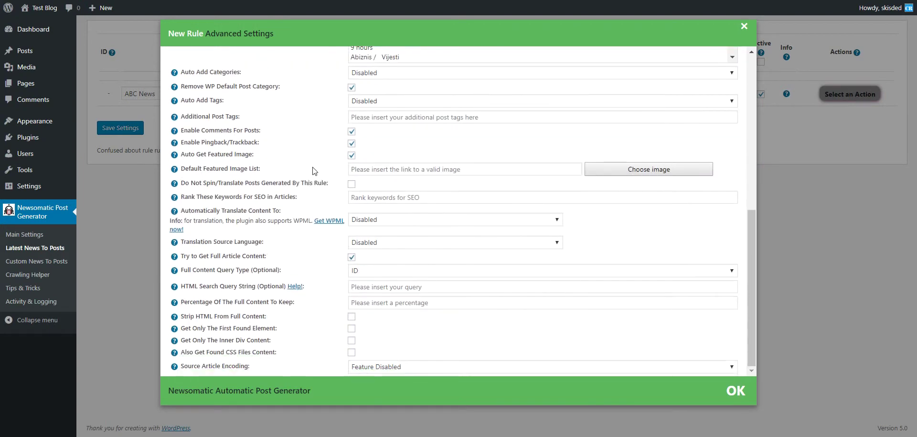
# Close the new rule's advanced settings and save the ABC News rule.
pyautogui.scroll(6, 311, 169)
pyautogui.click(128, 134)
pyautogui.click(114, 127)
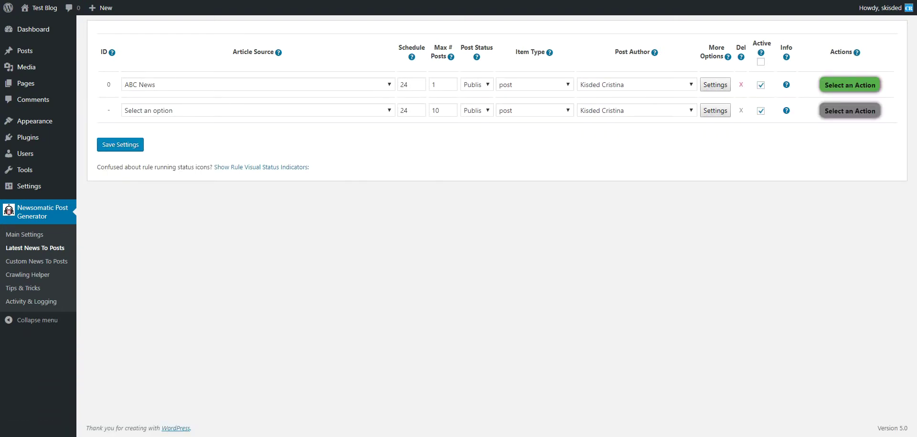
# Check the Test Blog front page for existing posts, then return to the Newsomatic rules list.
pyautogui.moveTo(43, 8)
pyautogui.rightClick(32, 22)
pyautogui.click(52, 29)
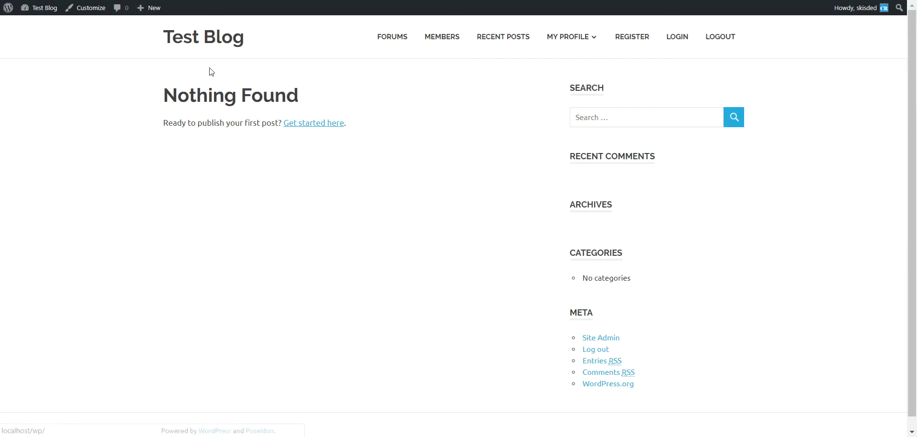
pyautogui.hotkey('alt', 'Left')
# Run the ABC News rule immediately and confirm the run.
pyautogui.click(842, 80)
pyautogui.click(843, 102)
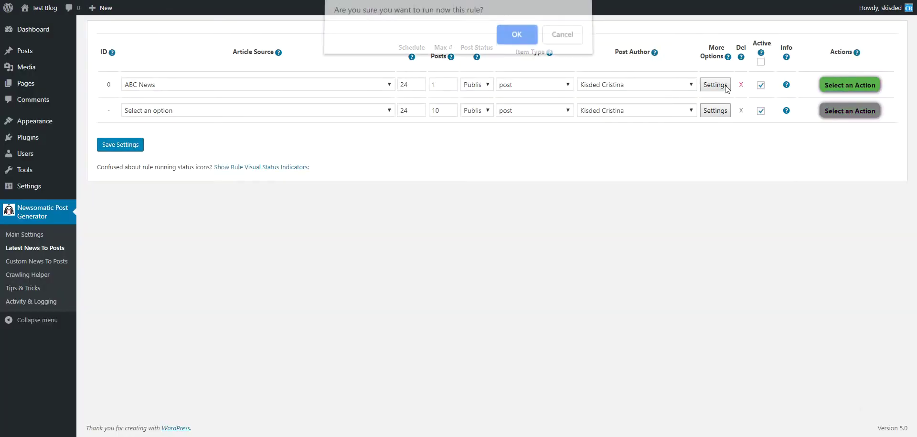
pyautogui.click(517, 35)
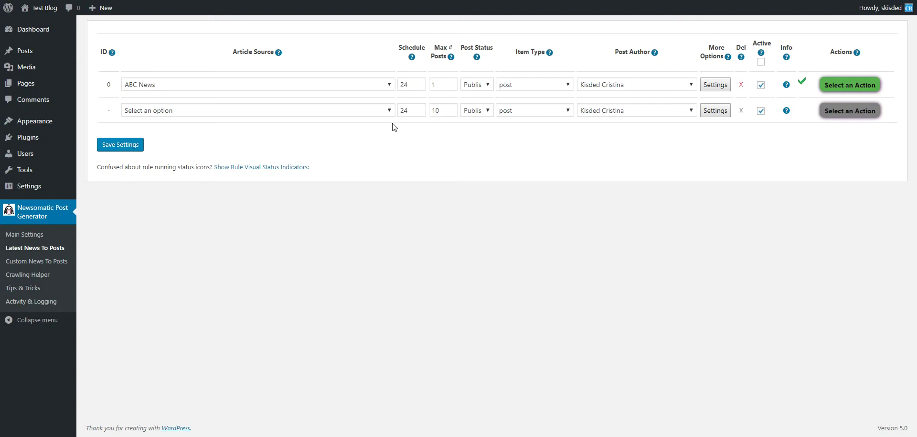
# Refresh the Test Blog front page and open the newly generated post.
pyautogui.hotkey('ctrl', 'Tab')
pyautogui.click(165, 36)
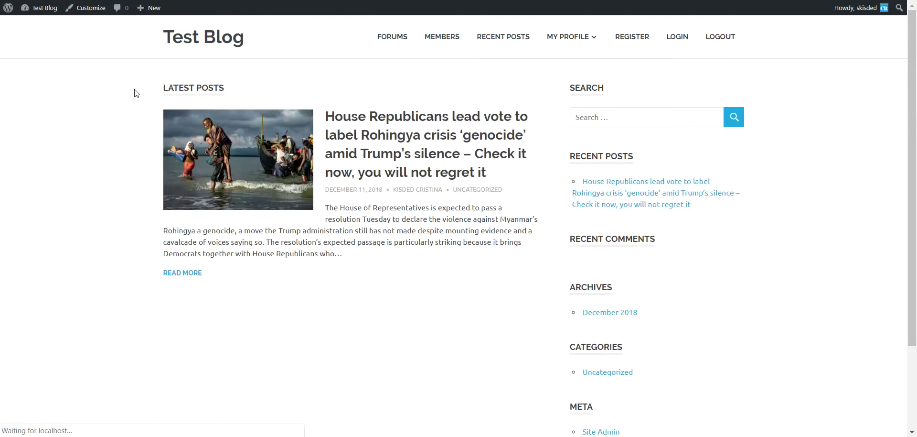
pyautogui.click(357, 125)
pyautogui.scroll(-4, 207, 147)
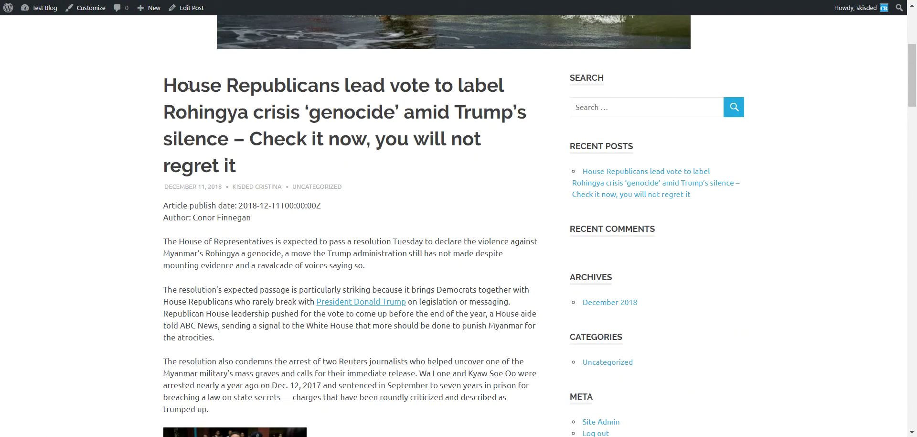
# Examine the generated post's title suffix, featured image, publish date and author line.
pyautogui.scroll(2, 231, 119)
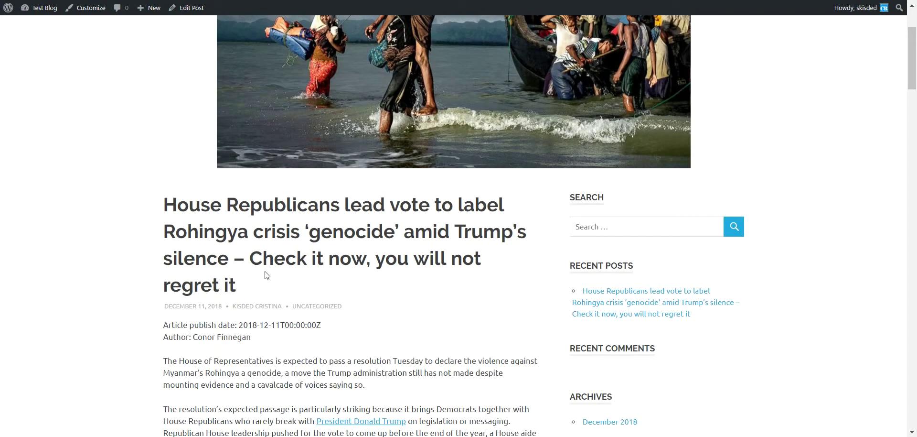
pyautogui.moveTo(252, 258); pyautogui.dragTo(326, 278)
pyautogui.click(275, 255)
pyautogui.moveTo(257, 258); pyautogui.dragTo(272, 271)
pyautogui.scroll(1, 184, 107)
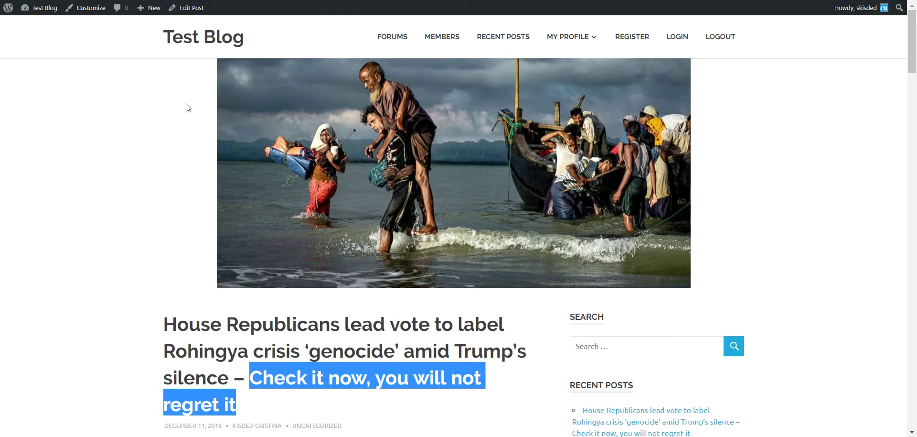
pyautogui.scroll(-5, 195, 261)
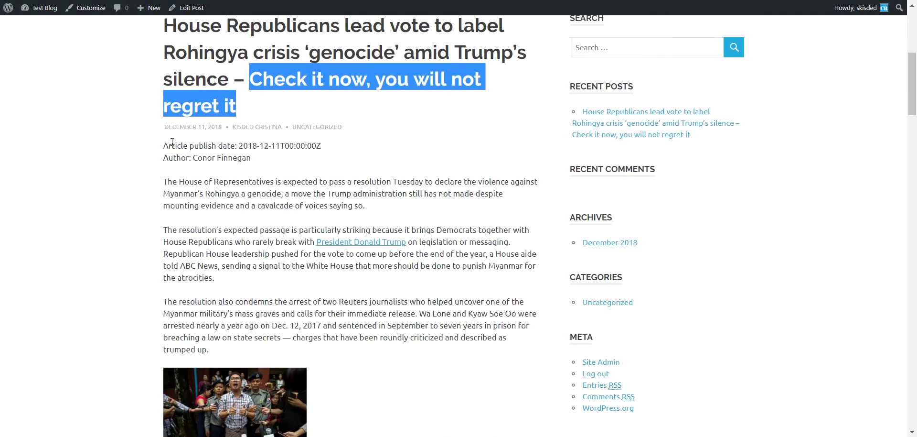
pyautogui.moveTo(199, 158); pyautogui.dragTo(233, 158)
# Read through the post's full article content down to the image caption and the image at its end.
pyautogui.scroll(-2, 209, 201)
pyautogui.scroll(-10, 208, 201)
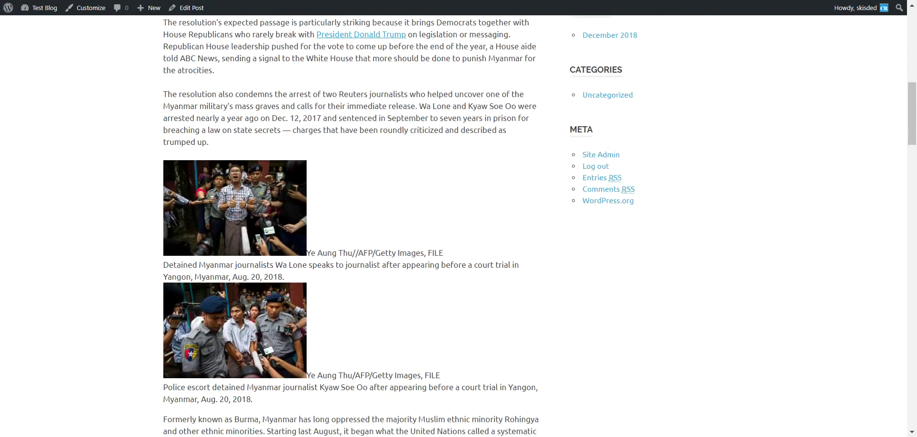
pyautogui.scroll(-15, 209, 130)
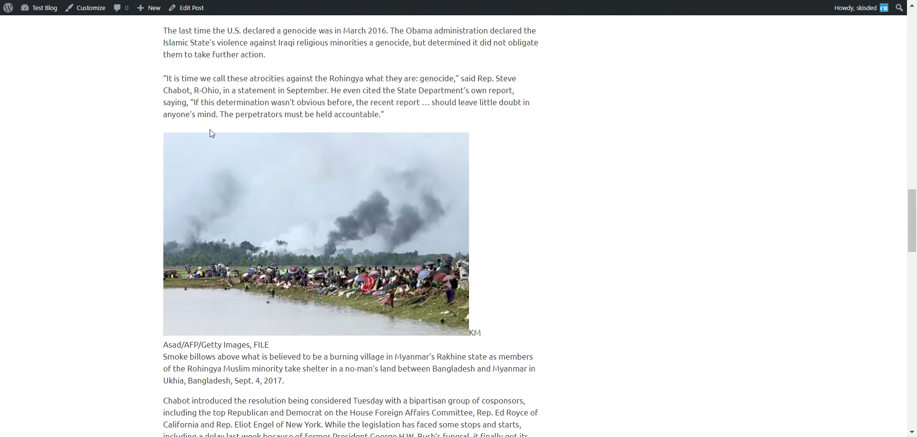
pyautogui.scroll(-10, 216, 126)
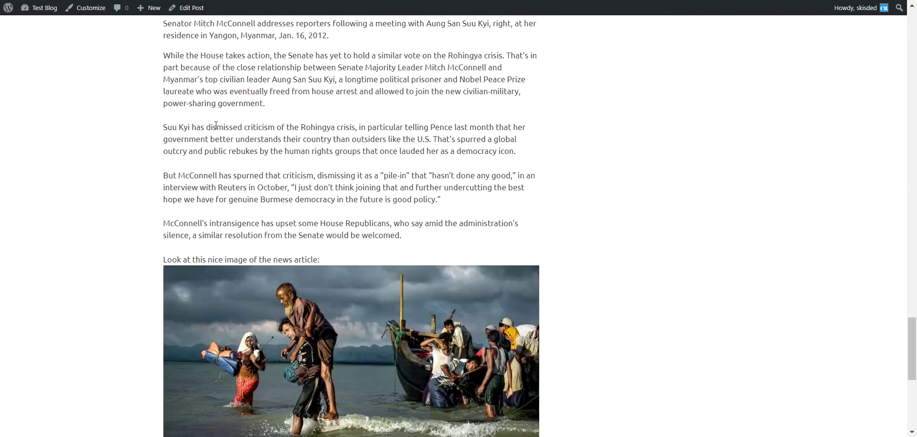
pyautogui.scroll(4, 217, 125)
pyautogui.moveTo(238, 108); pyautogui.dragTo(316, 108)
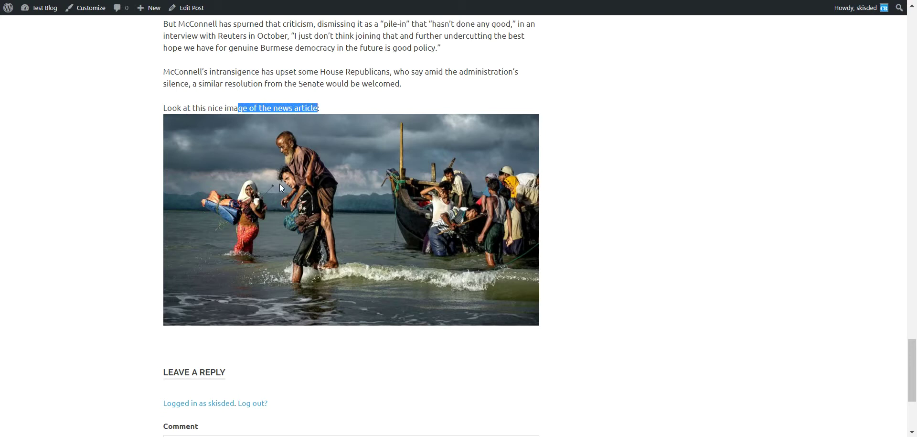
pyautogui.click(208, 107)
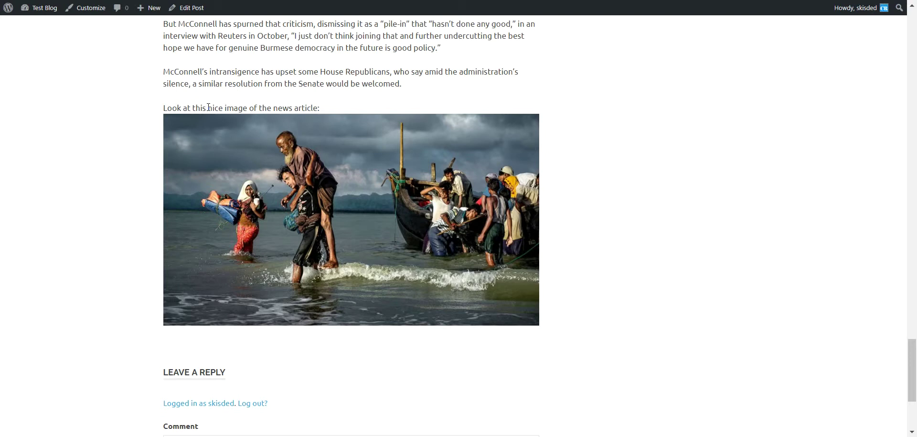
# Return to the Newsomatic rules list and open the advanced settings of the ABC News rule.
pyautogui.scroll(4, 235, 186)
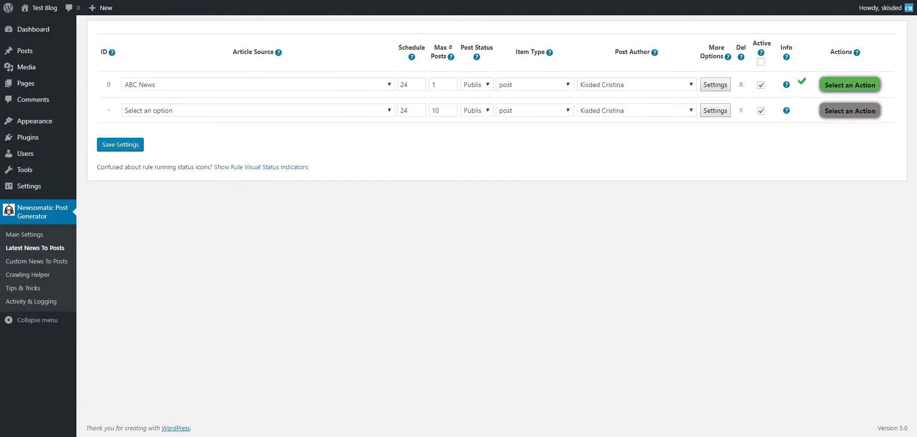
pyautogui.click(714, 87)
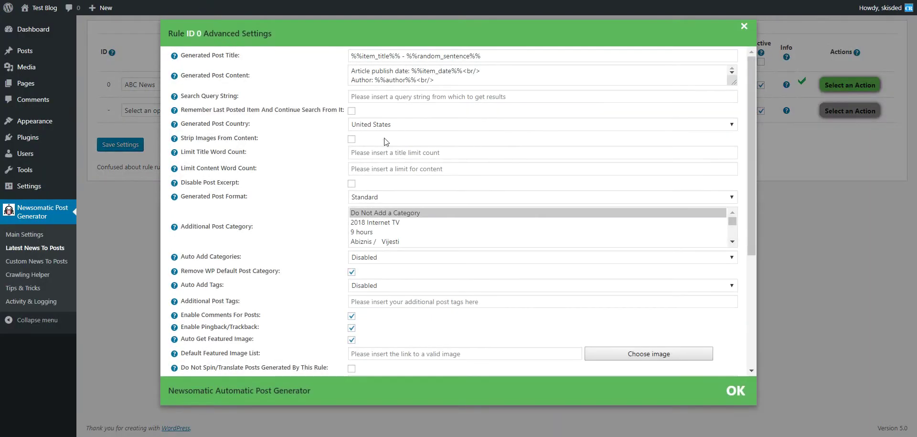